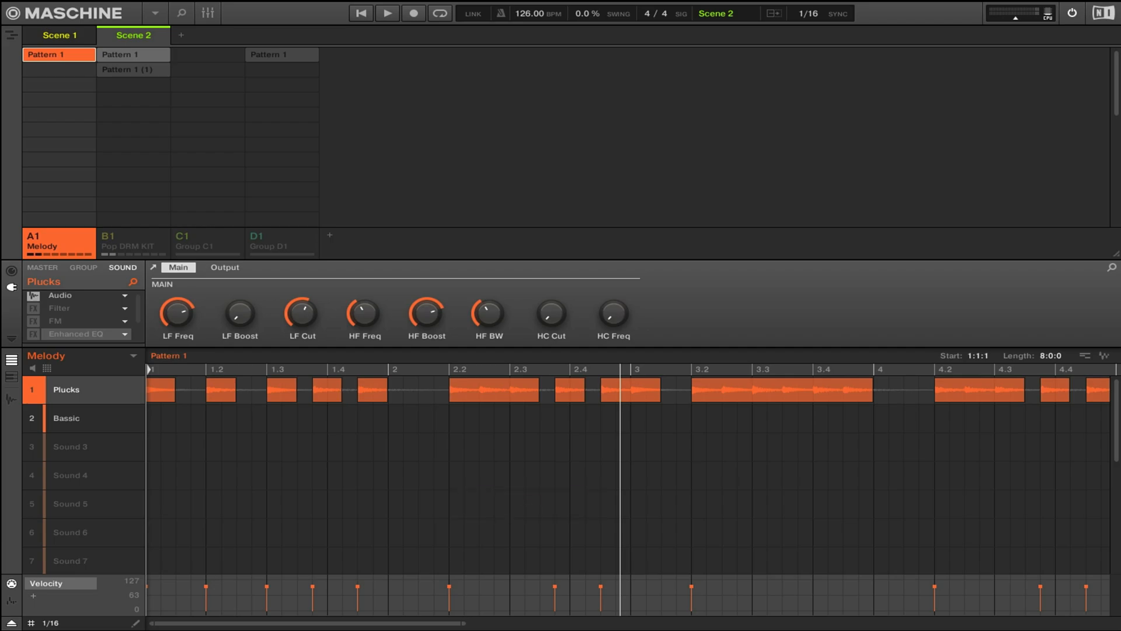
- Show the Plucks sound's Audio settings and play its dry pattern with all eight bars in view
{"action": "left_click", "coordinate": [58, 296]}
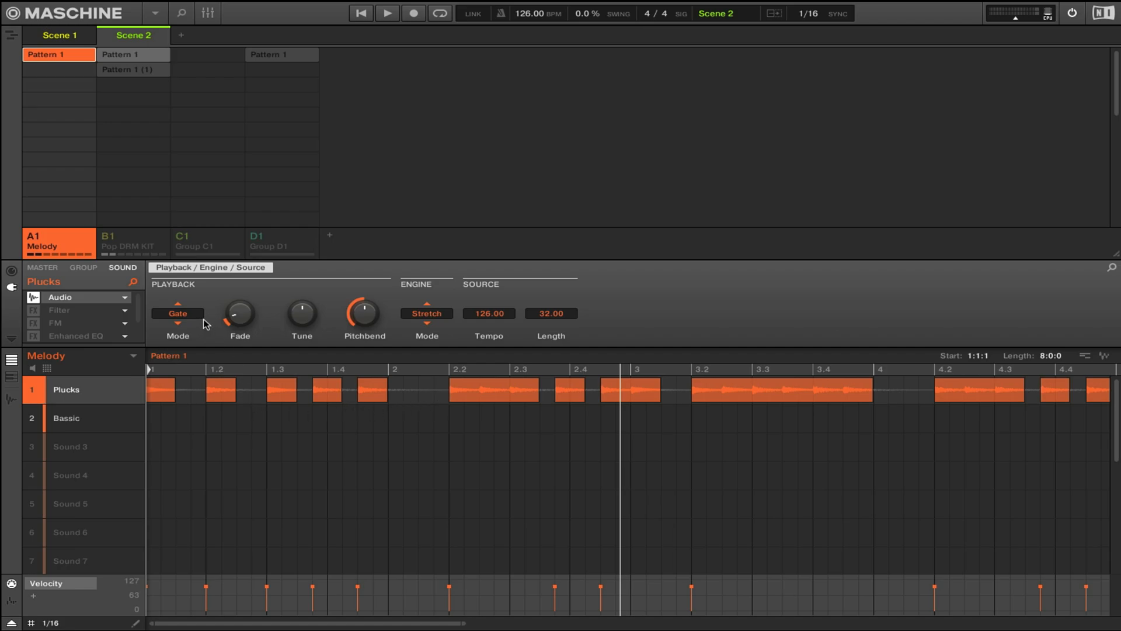
{"action": "left_click", "coordinate": [156, 392]}
{"action": "key", "text": "space"}
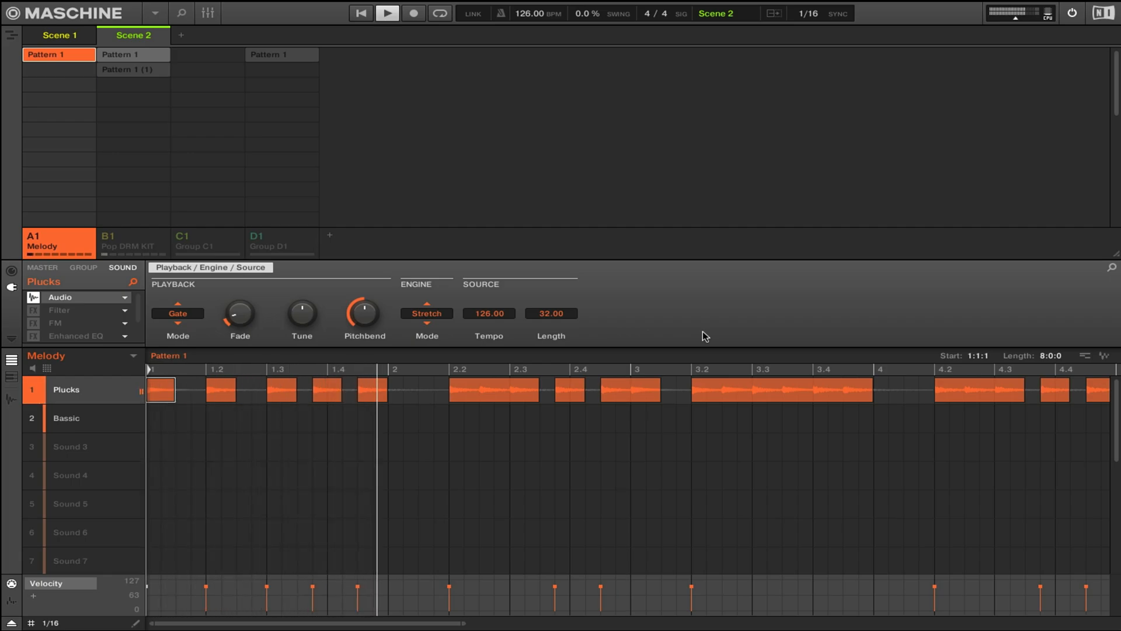
{"action": "left_click_drag", "start_coordinate": [464, 623], "coordinate": [820, 624]}
{"action": "key", "text": "space"}
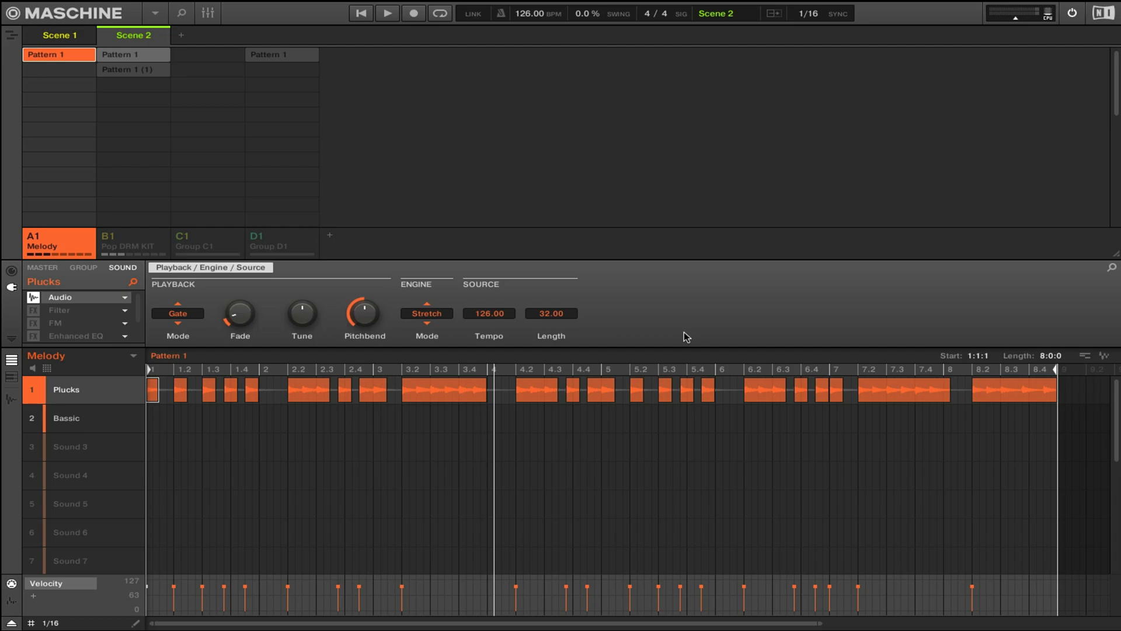
{"action": "key", "text": "space"}
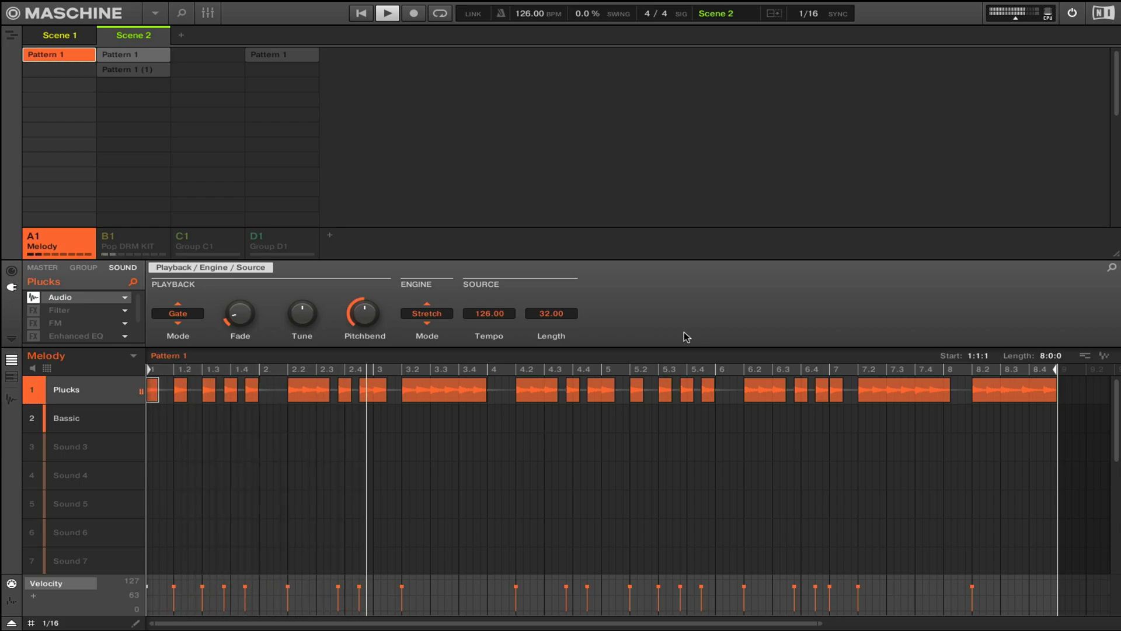
{"action": "key", "text": "space"}
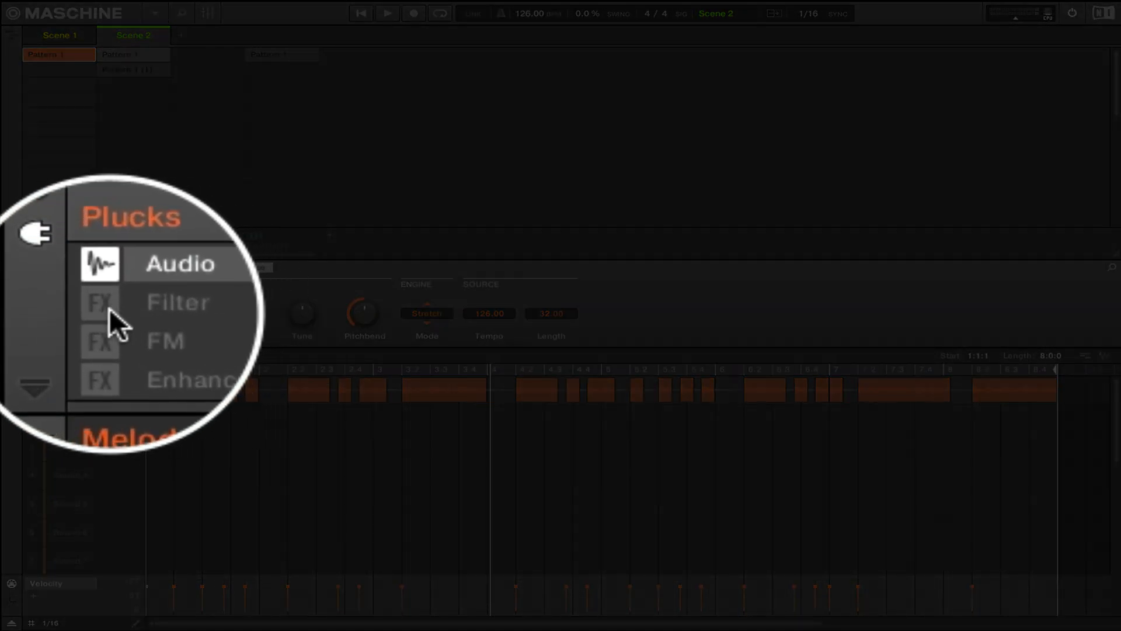
- Enable the Filter effect on the Plucks sound, check its Cutoff and Resonance, and audition the pattern
{"action": "left_click", "coordinate": [74, 310]}
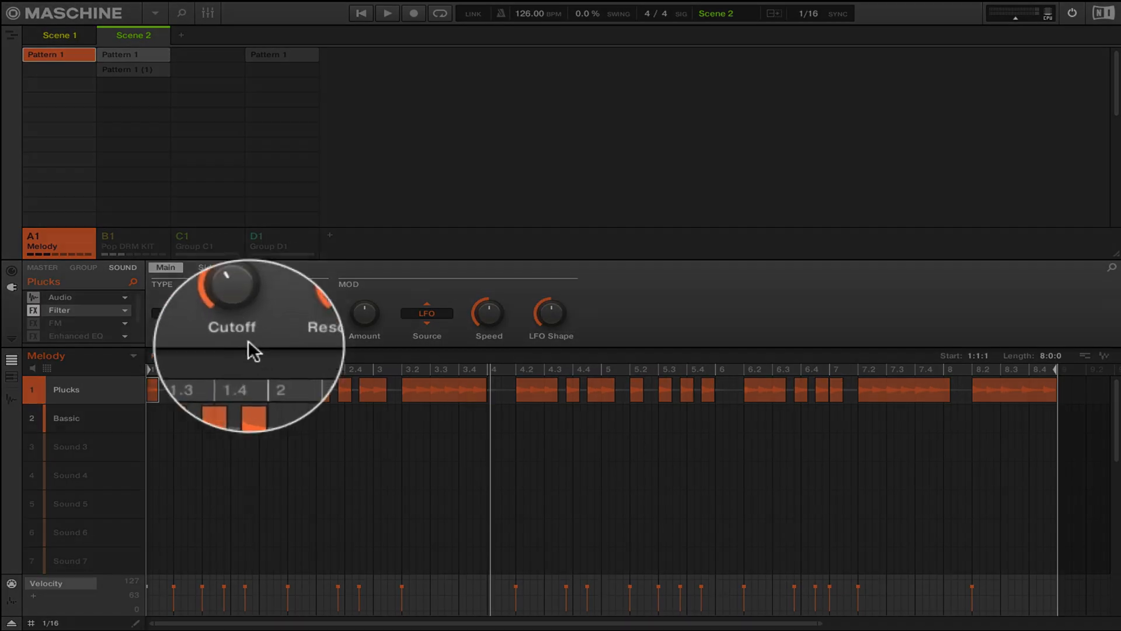
{"action": "mouse_move", "coordinate": [239, 312]}
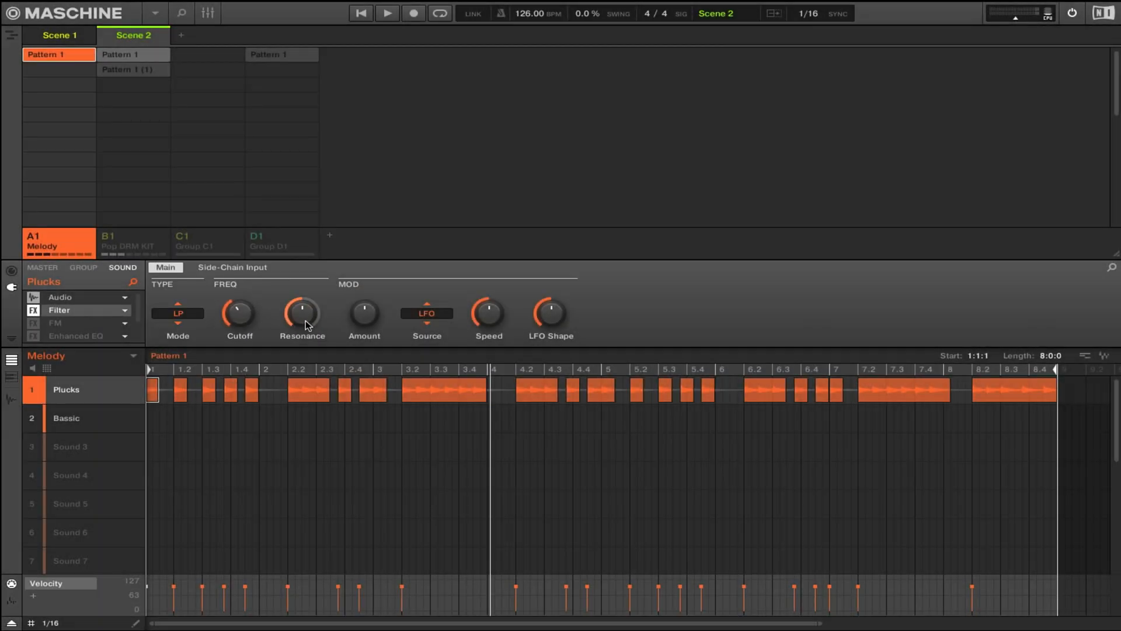
{"action": "mouse_move", "coordinate": [304, 314]}
{"action": "key", "text": "space"}
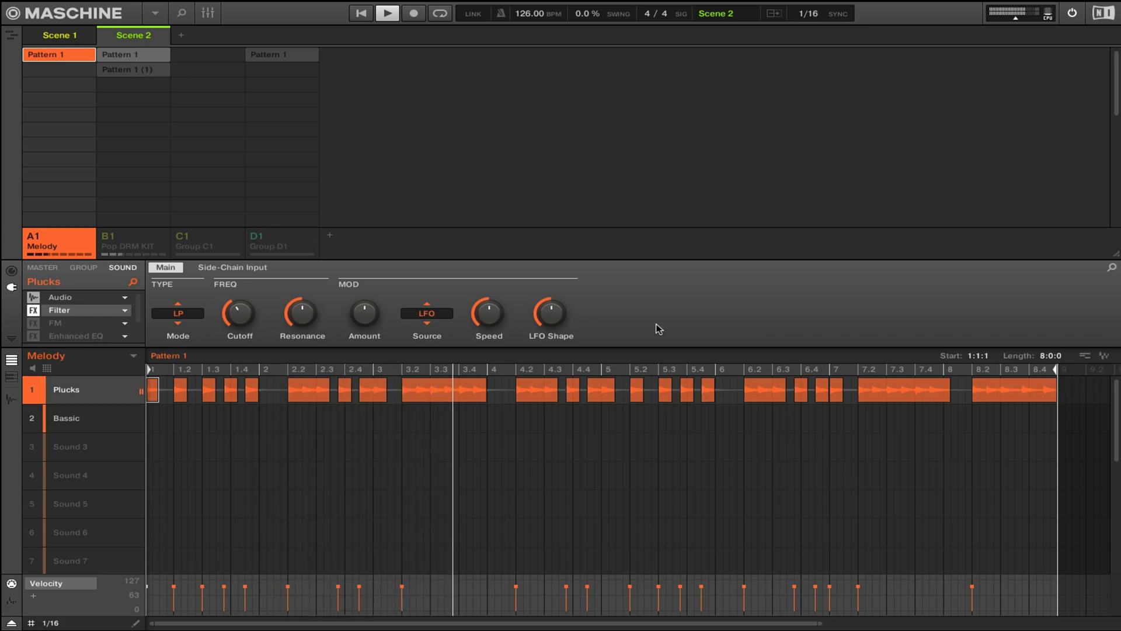
{"action": "key", "text": "space"}
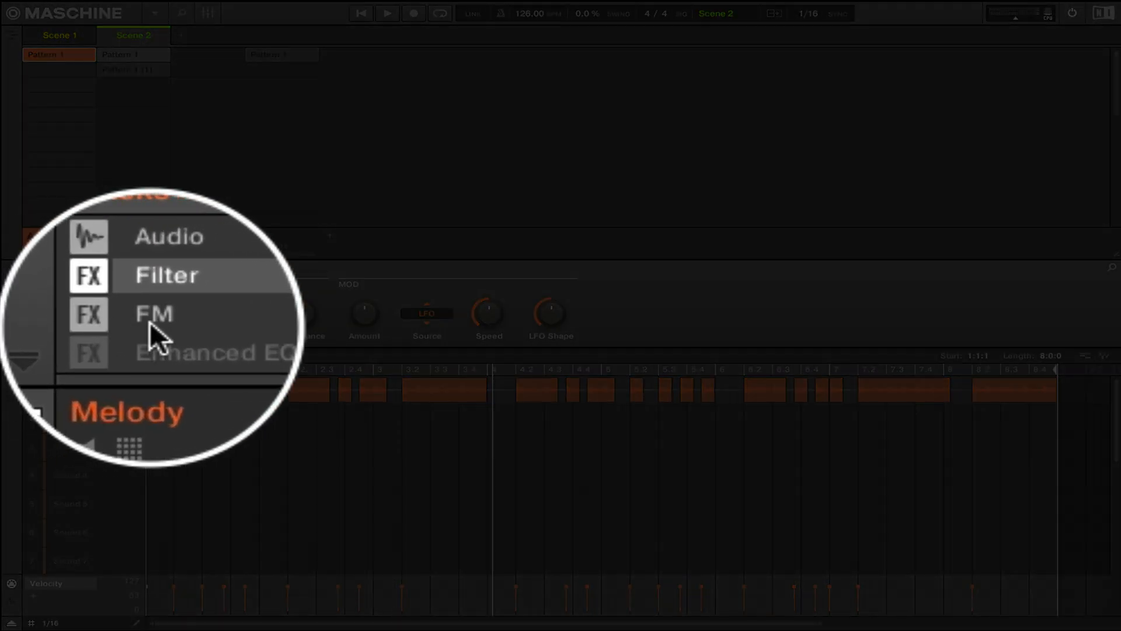
- Enable the FM effect on the Plucks sound and audition the pattern with it
{"action": "left_click", "coordinate": [71, 321]}
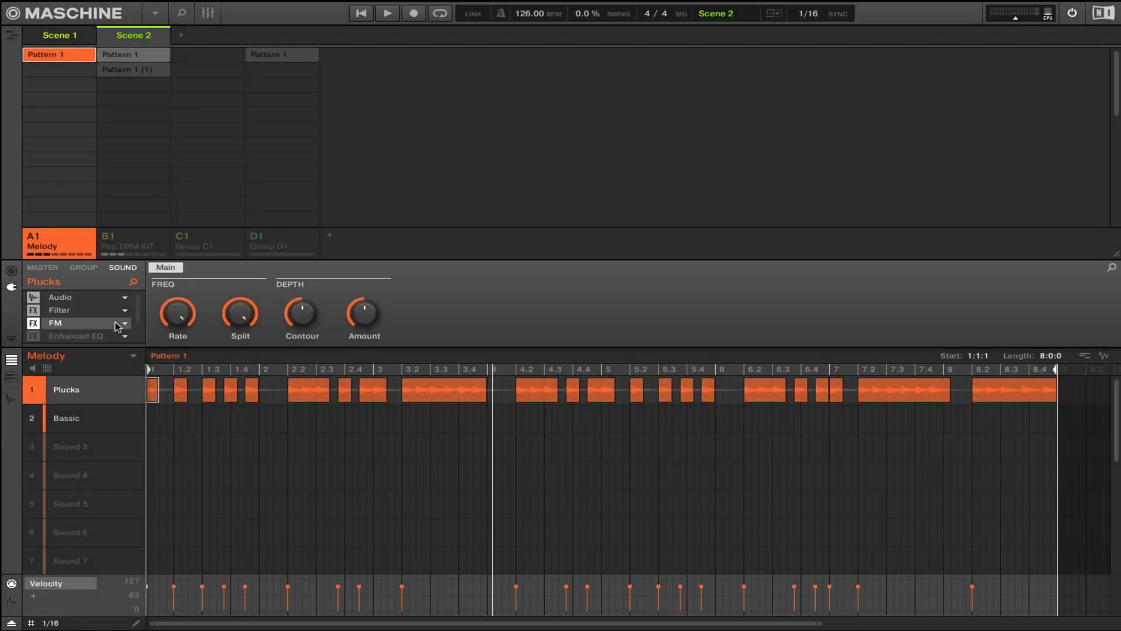
{"action": "mouse_move", "coordinate": [176, 328]}
{"action": "key", "text": "space"}
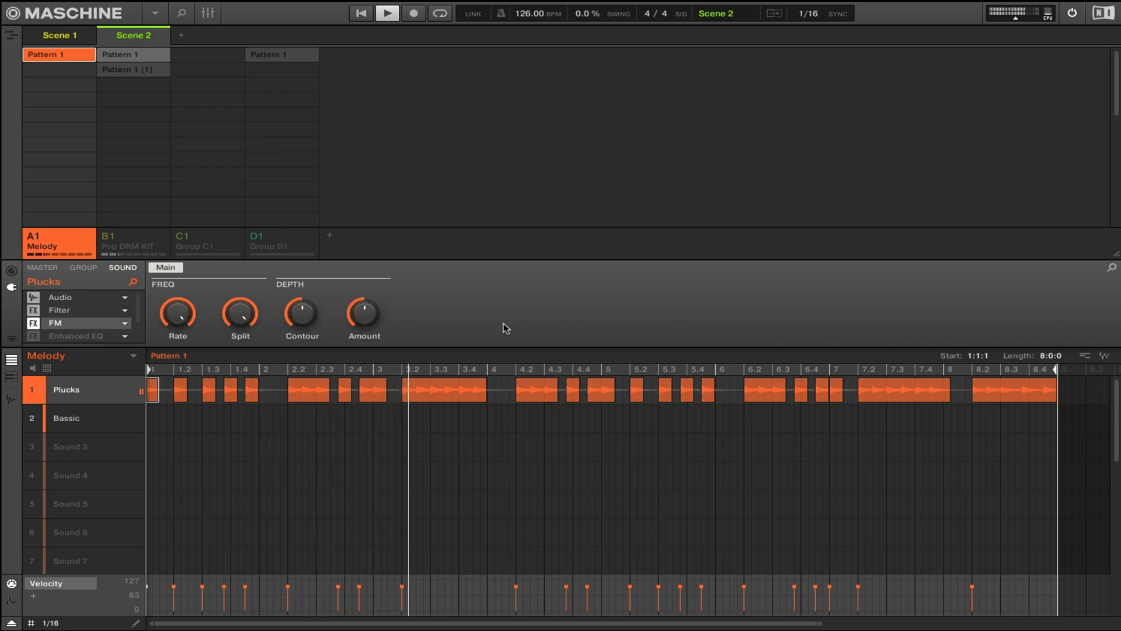
{"action": "key", "text": "space"}
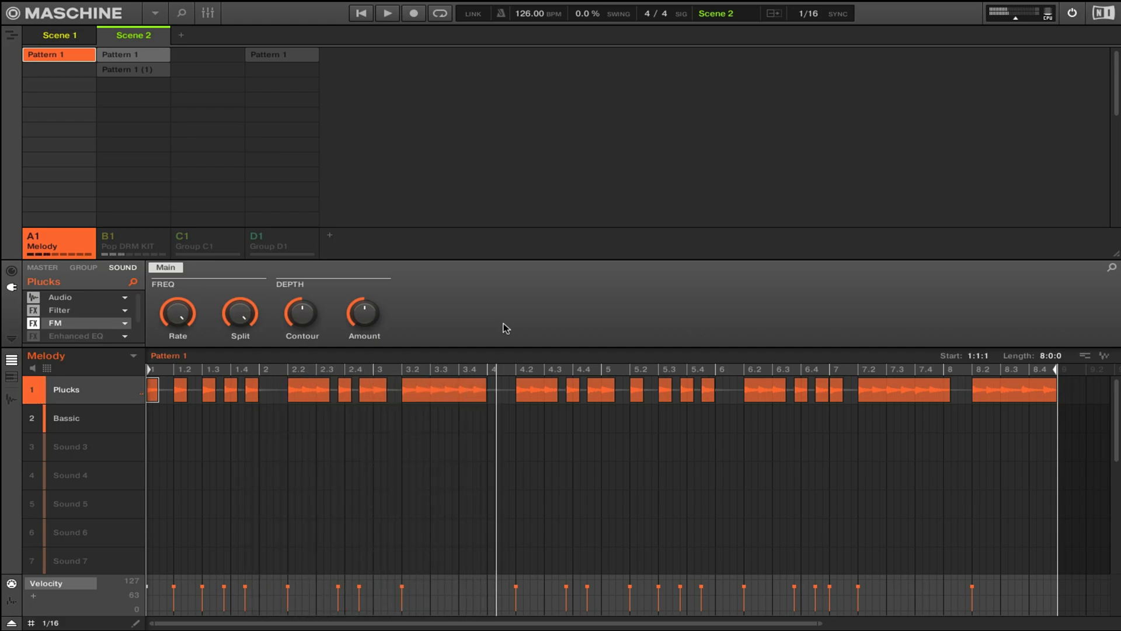
- Compare the opening of the Plucks pattern with the FM effect bypassed and re-enabled
{"action": "left_click", "coordinate": [32, 324]}
{"action": "key", "text": "space"}
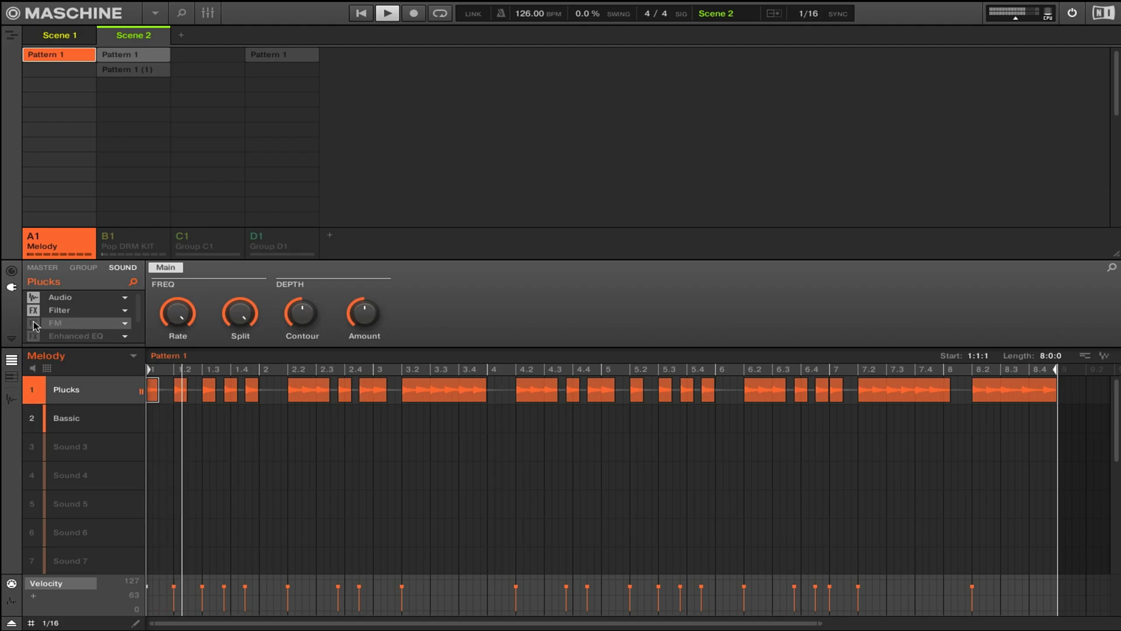
{"action": "key", "text": "space"}
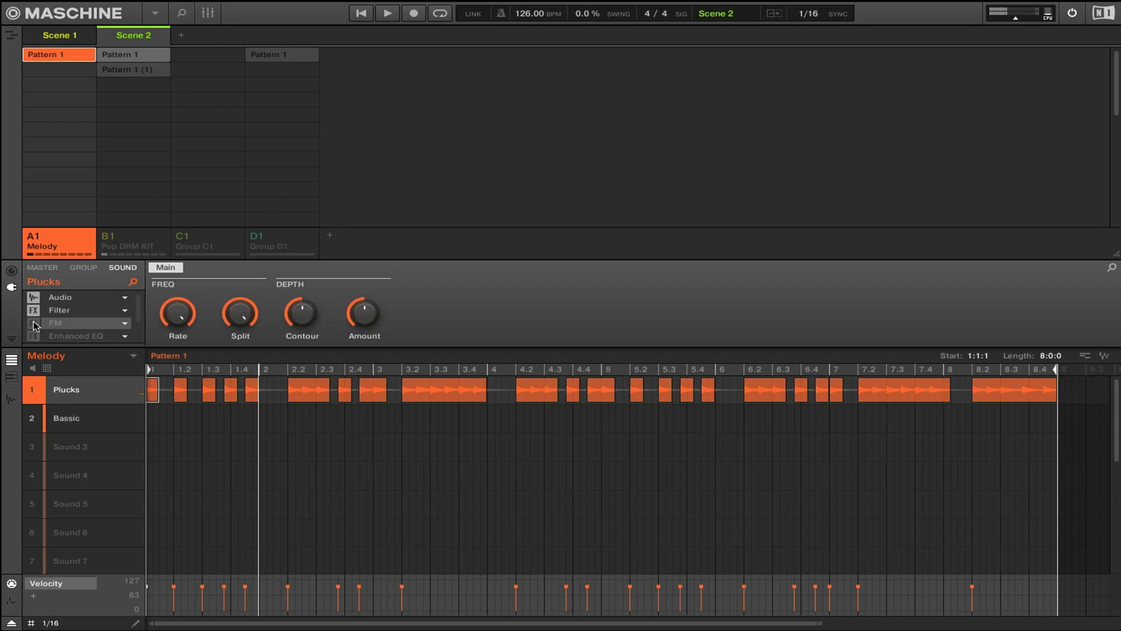
{"action": "left_click", "coordinate": [32, 324]}
{"action": "key", "text": "space"}
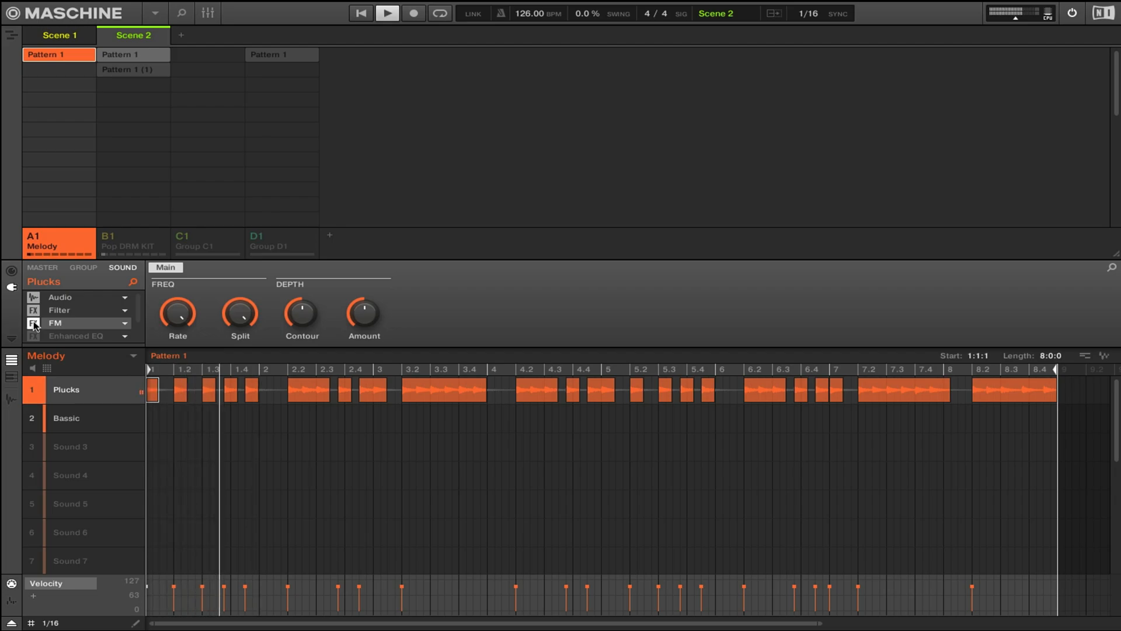
{"action": "key", "text": "space"}
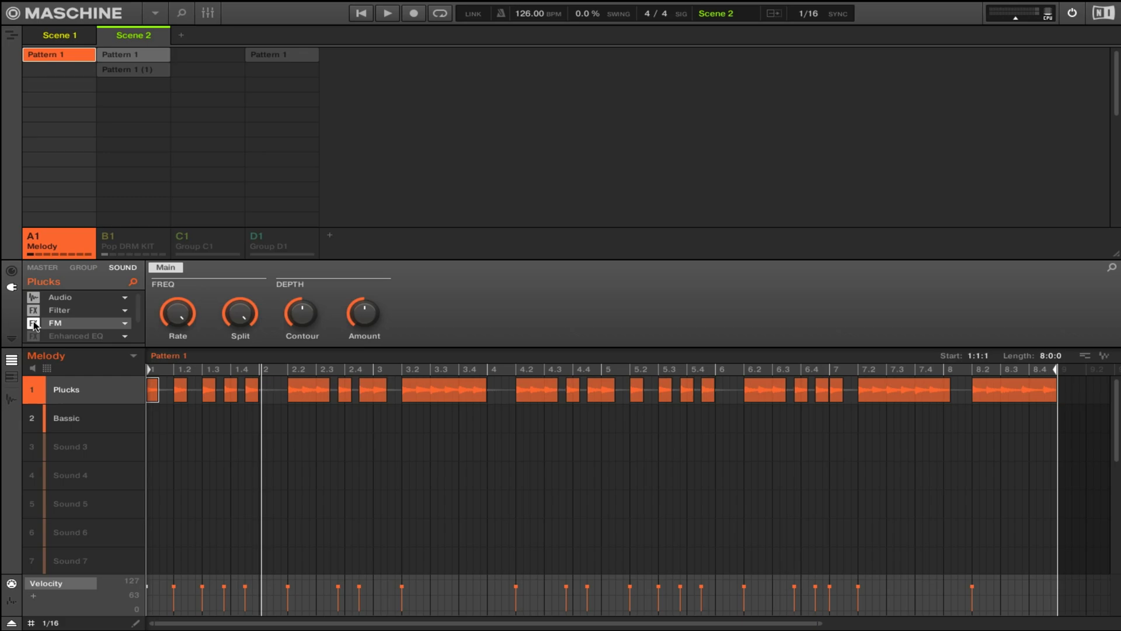
- Enable Enhanced EQ on the Plucks sound and move its floating plug-in window clear of the parameter knobs
{"action": "left_click", "coordinate": [79, 334]}
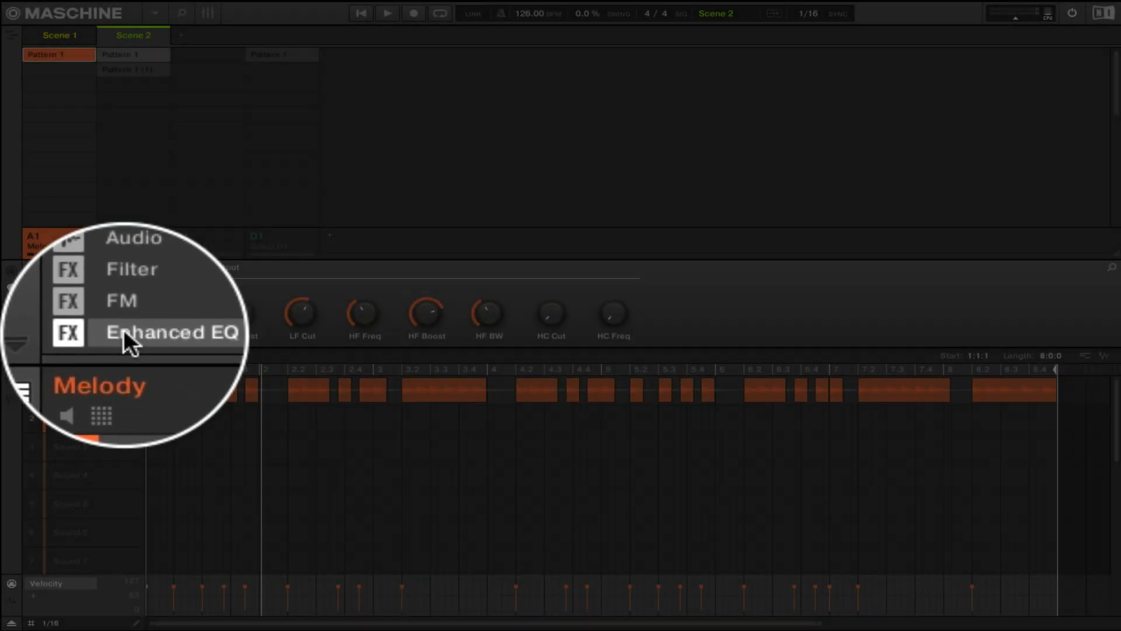
{"action": "left_click", "coordinate": [34, 334]}
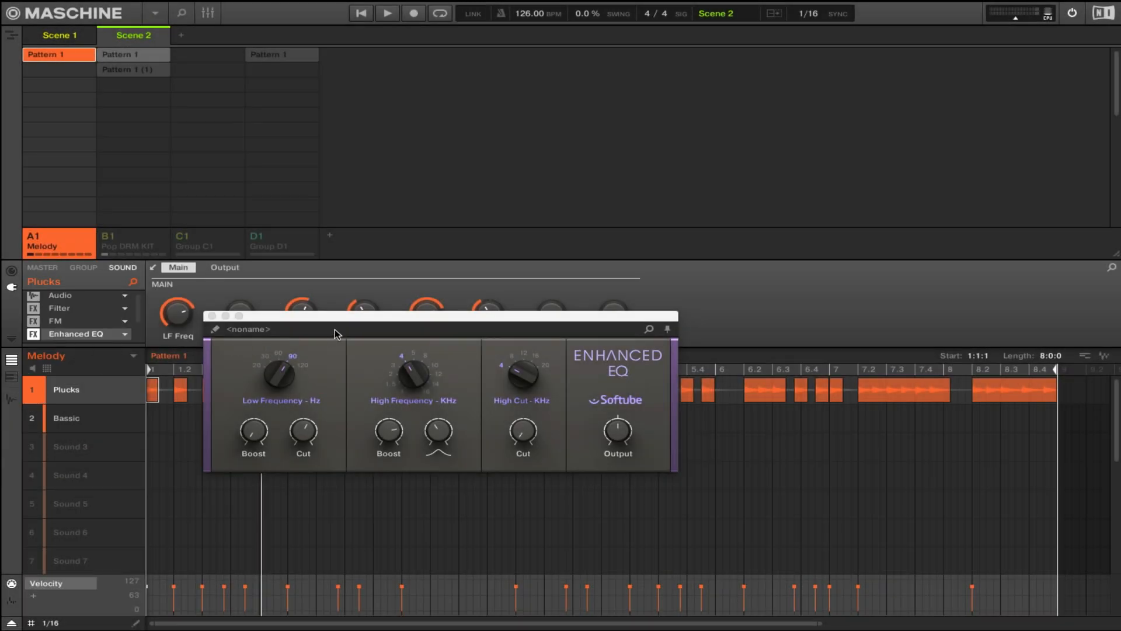
{"action": "left_click_drag", "start_coordinate": [351, 316], "coordinate": [458, 321]}
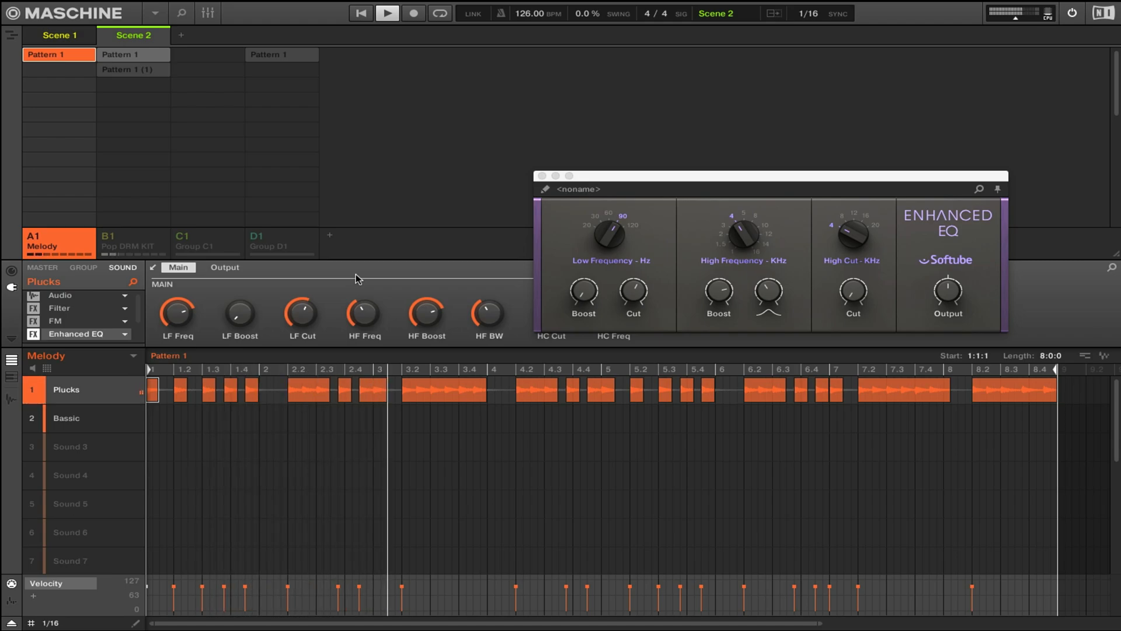
- Compare playback of the Plucks pattern with Enhanced EQ bypassed and re-enabled
{"action": "left_click", "coordinate": [34, 334]}
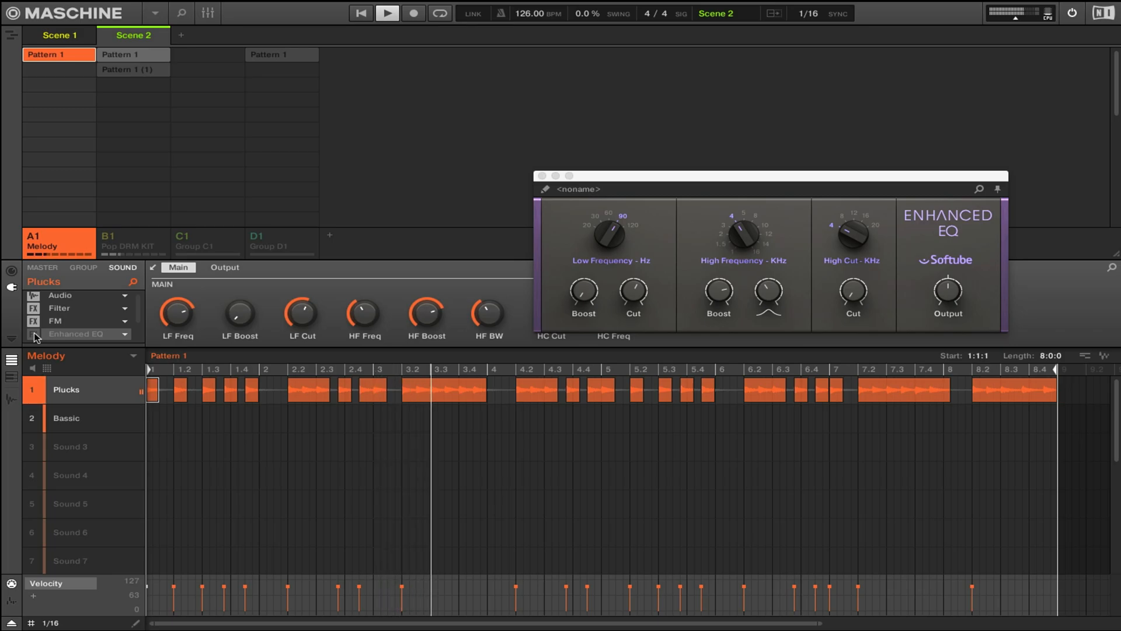
{"action": "key", "text": "space"}
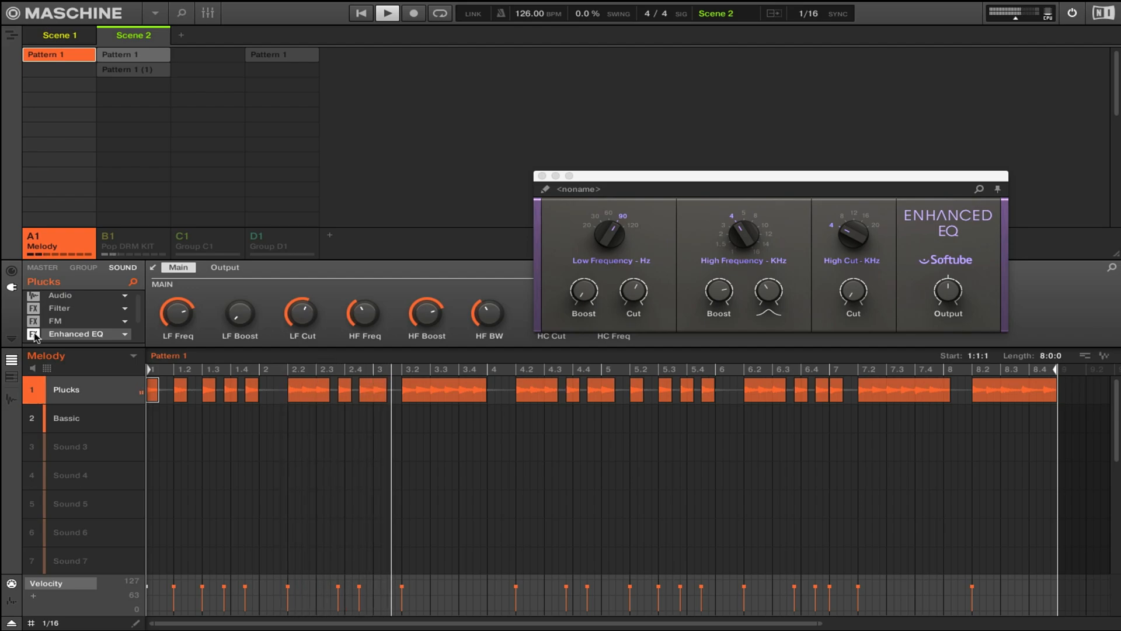
{"action": "key", "text": "space"}
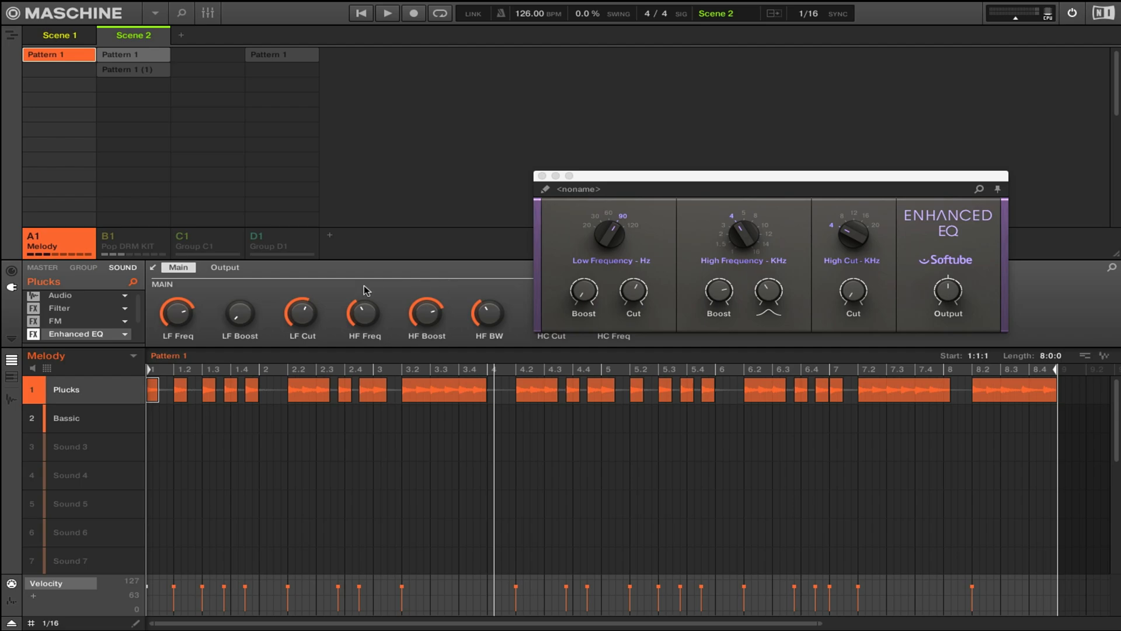
- Close the Enhanced EQ plug-in window, enable the Reverb on the Plucks sound, and audition the pattern
{"action": "scroll", "coordinate": [128, 313], "scroll_direction": "down", "scroll_amount": 1}
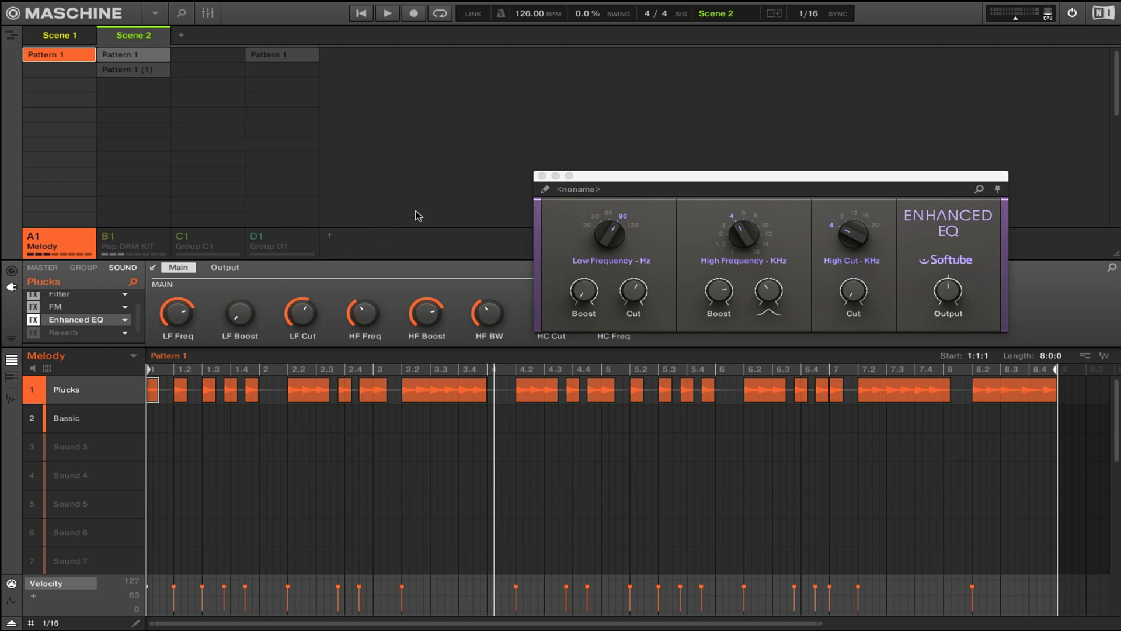
{"action": "left_click", "coordinate": [541, 176]}
{"action": "left_click", "coordinate": [96, 332]}
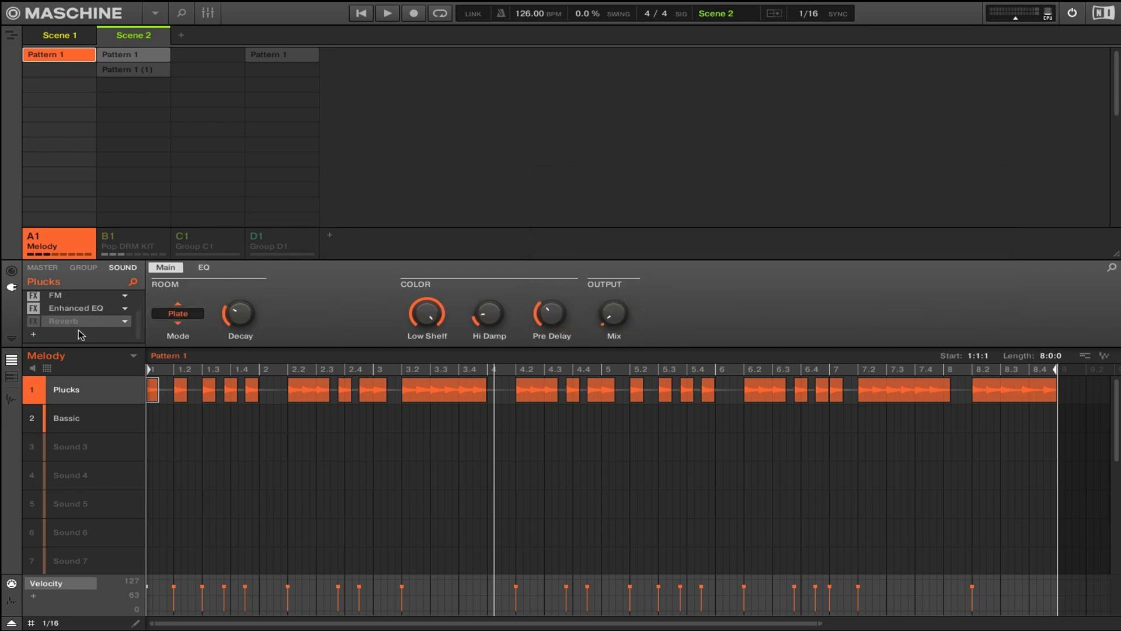
{"action": "left_click", "coordinate": [37, 322]}
{"action": "key", "text": "space"}
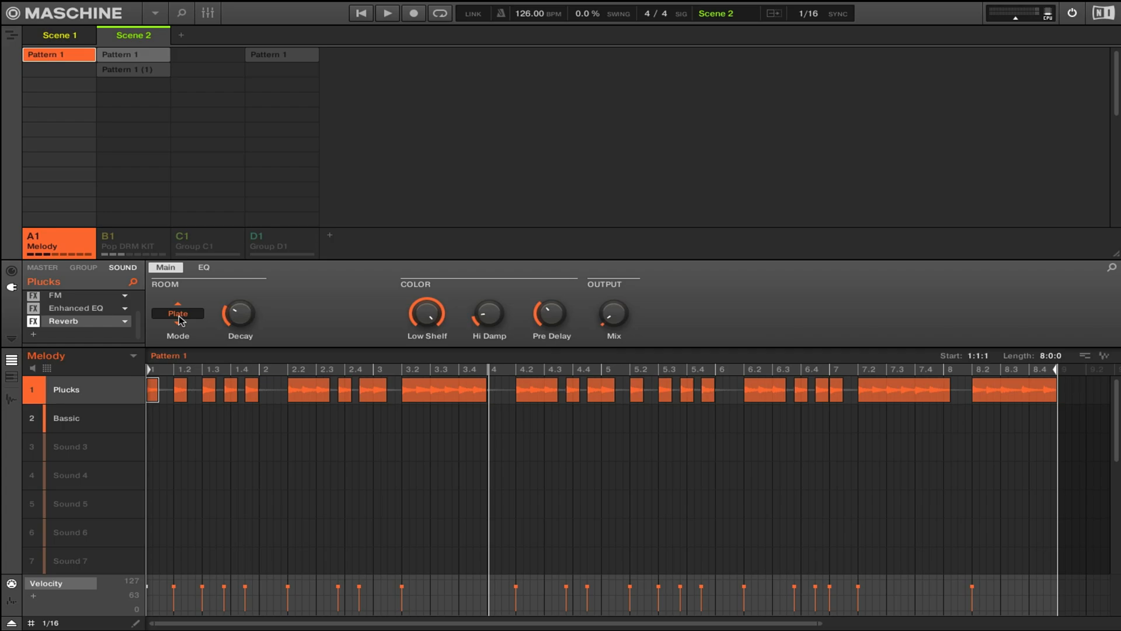
- Review the Reverb's Decay, Color and Mix controls, and compare playback with the Reverb bypassed and re-enabled
{"action": "mouse_move", "coordinate": [252, 314]}
{"action": "mouse_move", "coordinate": [550, 307]}
{"action": "mouse_move", "coordinate": [604, 319]}
{"action": "mouse_move", "coordinate": [429, 321]}
{"action": "mouse_move", "coordinate": [486, 318]}
{"action": "left_click", "coordinate": [33, 321]}
{"action": "key", "text": "space"}
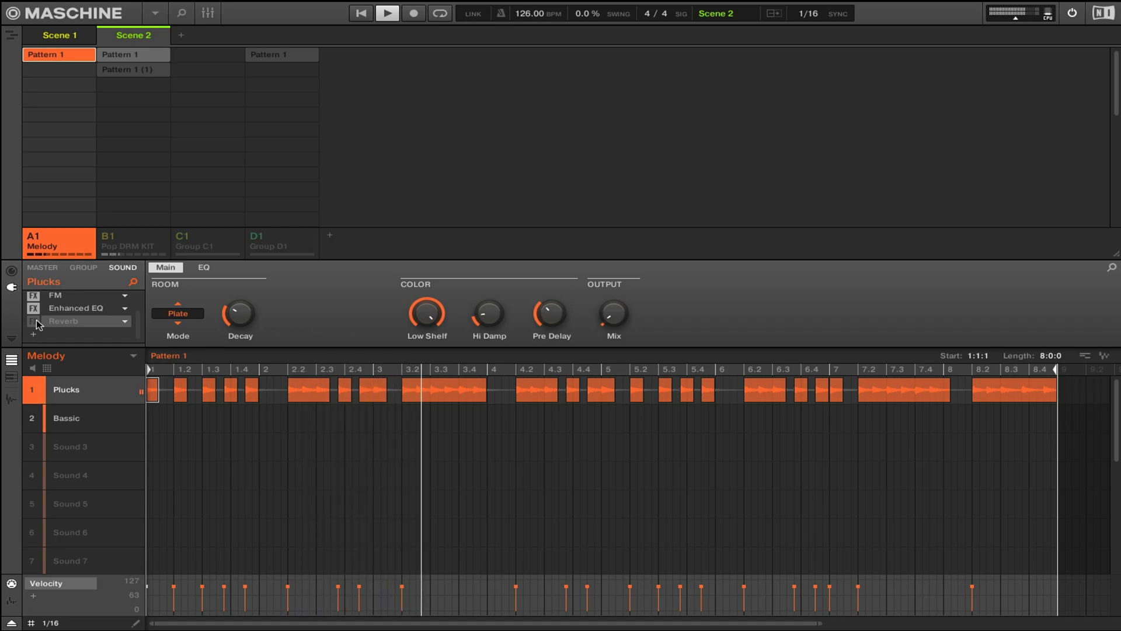
{"action": "key", "text": "space"}
{"action": "left_click", "coordinate": [36, 322]}
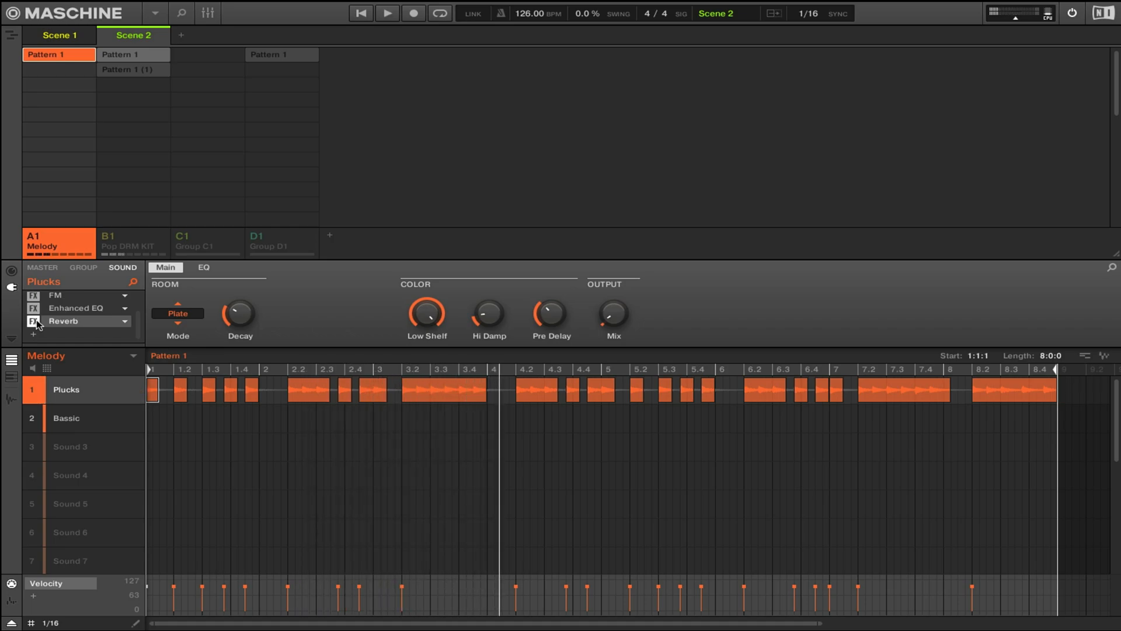
{"action": "key", "text": "space"}
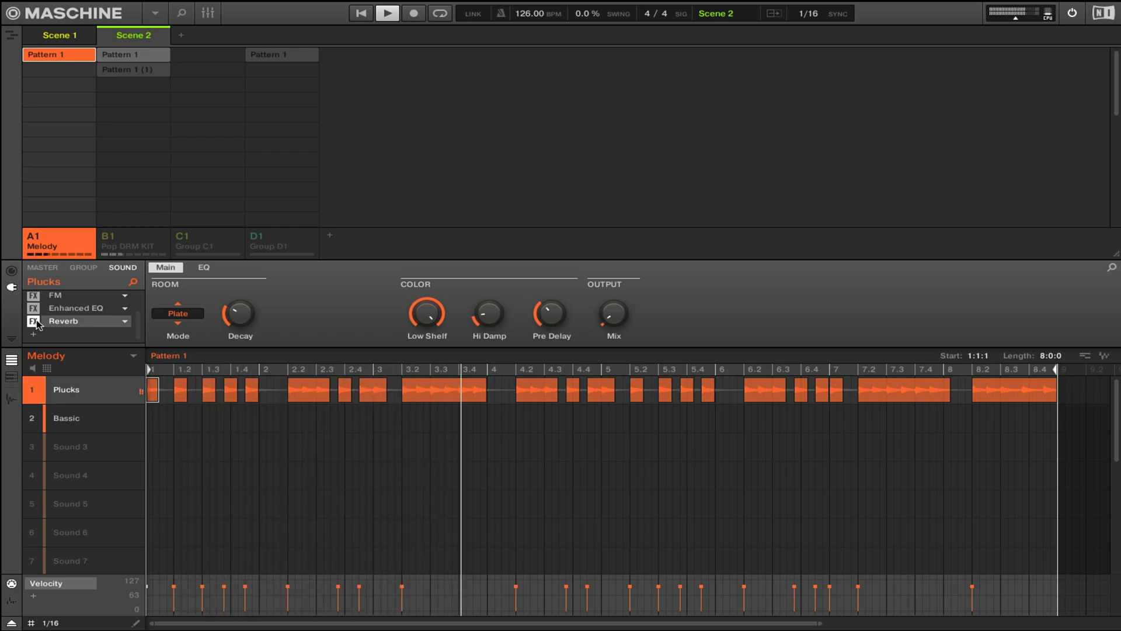
{"action": "key", "text": "space"}
- Bypass Reverb, Enhanced EQ, FM and Filter on the Plucks sound, and play the unprocessed pattern
{"action": "left_click", "coordinate": [35, 321]}
{"action": "left_click", "coordinate": [36, 308]}
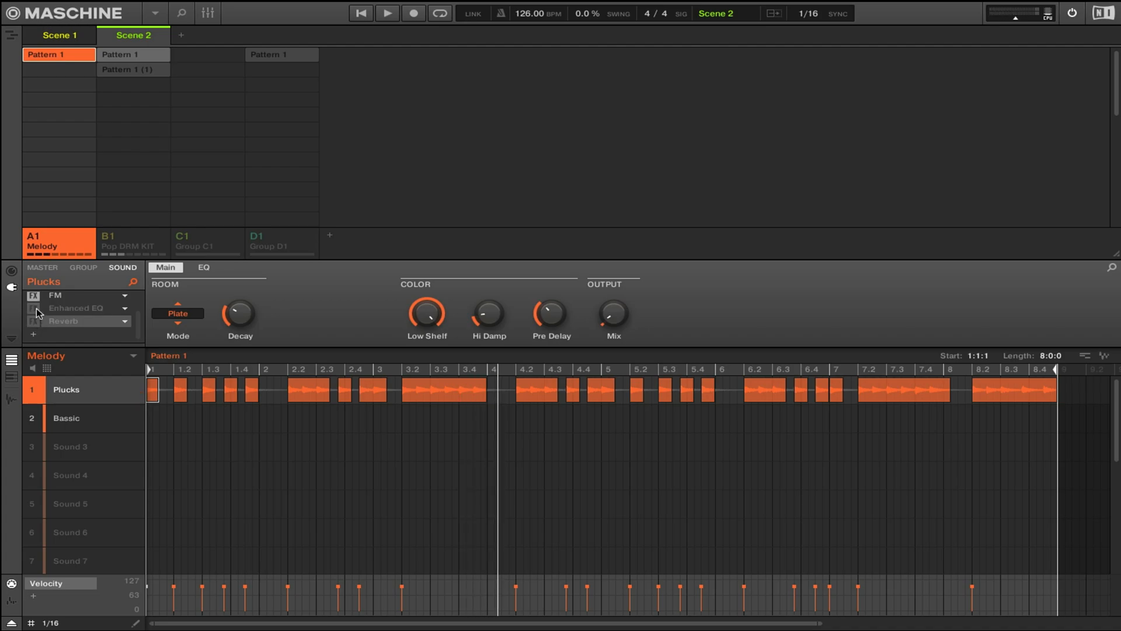
{"action": "left_click", "coordinate": [35, 296]}
{"action": "scroll", "coordinate": [48, 309], "scroll_direction": "up", "scroll_amount": 1}
{"action": "left_click", "coordinate": [35, 297]}
{"action": "scroll", "coordinate": [70, 319], "scroll_direction": "up", "scroll_amount": 1}
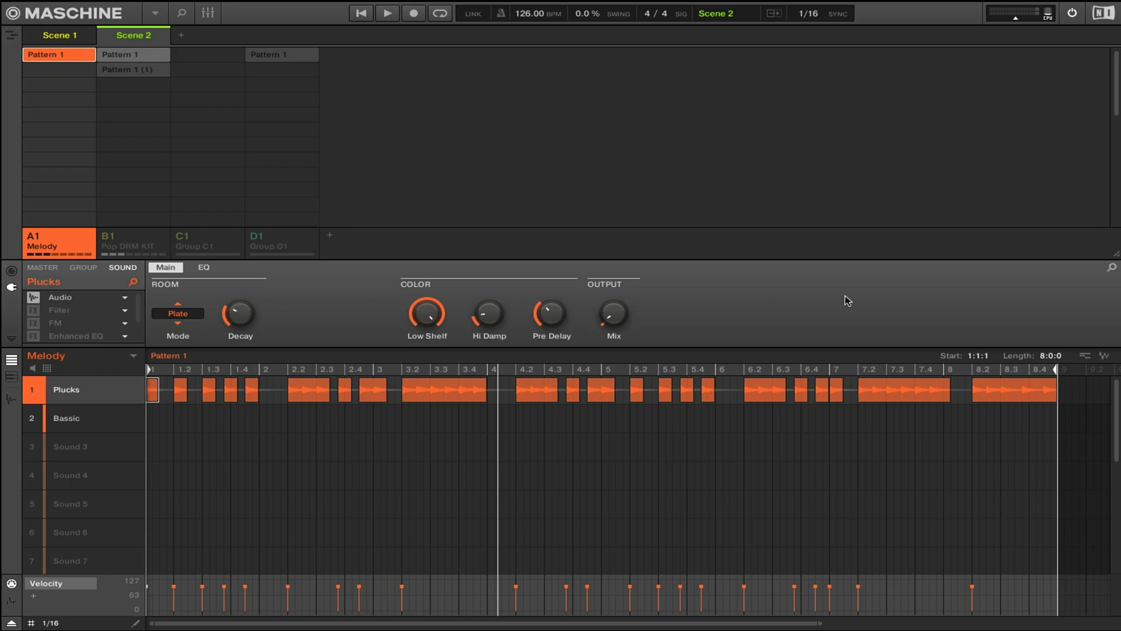
{"action": "key", "text": "space"}
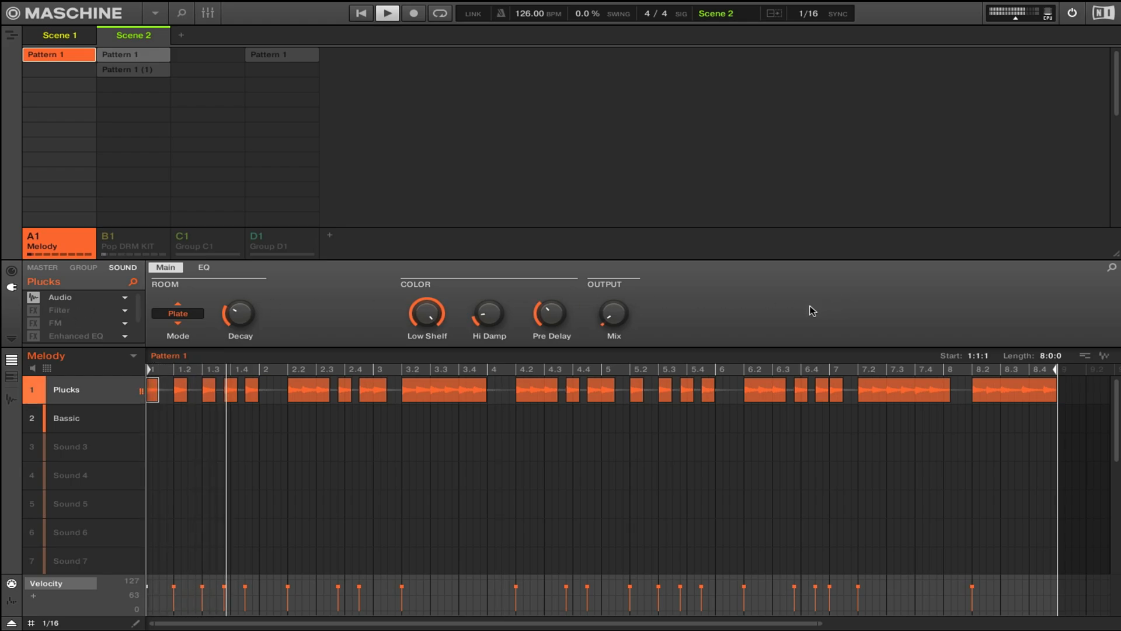
- Re-enable Filter, FM, Enhanced EQ and Reverb on Plucks from the mixer view, audition the full chain, and return to the pattern view
{"action": "key", "text": "ctrl+m"}
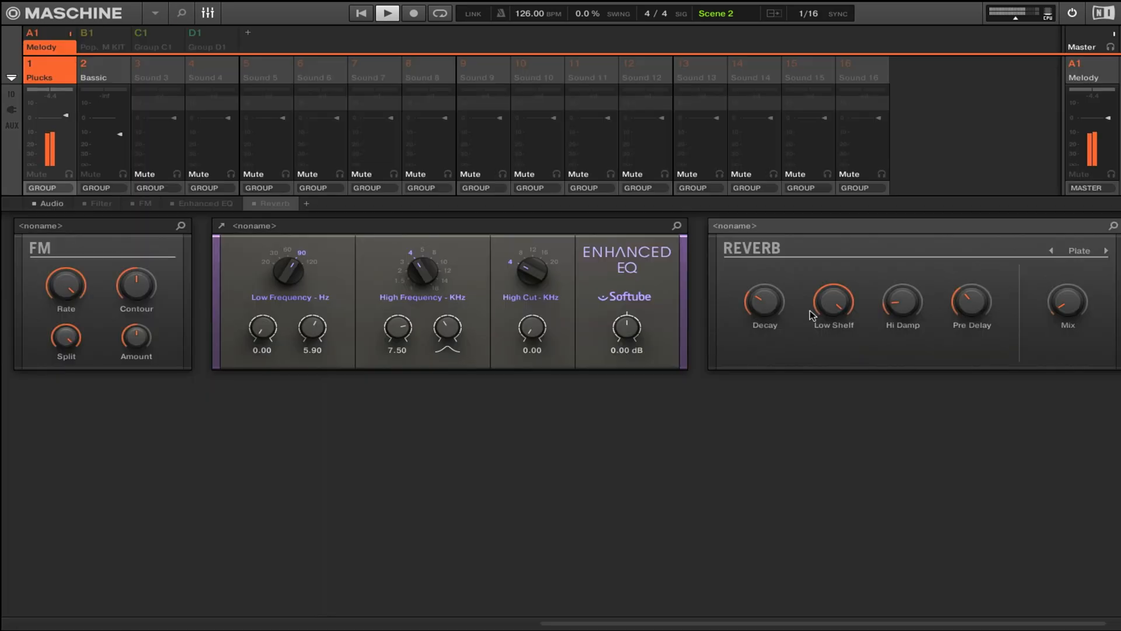
{"action": "key", "text": "space"}
{"action": "left_click", "coordinate": [85, 204]}
{"action": "left_click", "coordinate": [132, 202]}
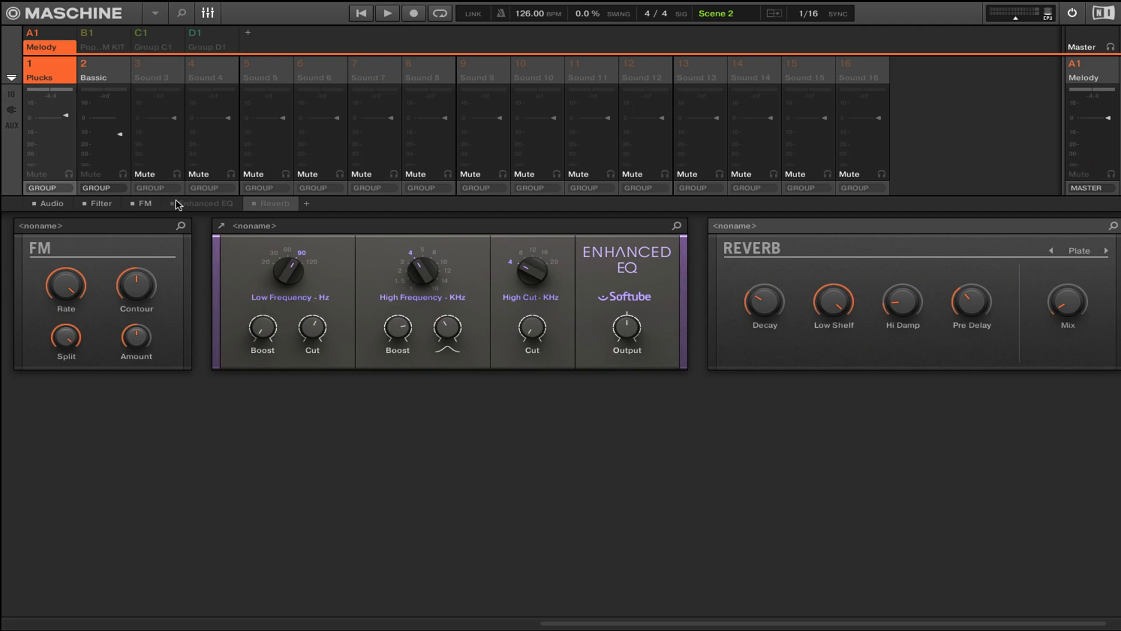
{"action": "left_click", "coordinate": [254, 203]}
{"action": "key", "text": "space"}
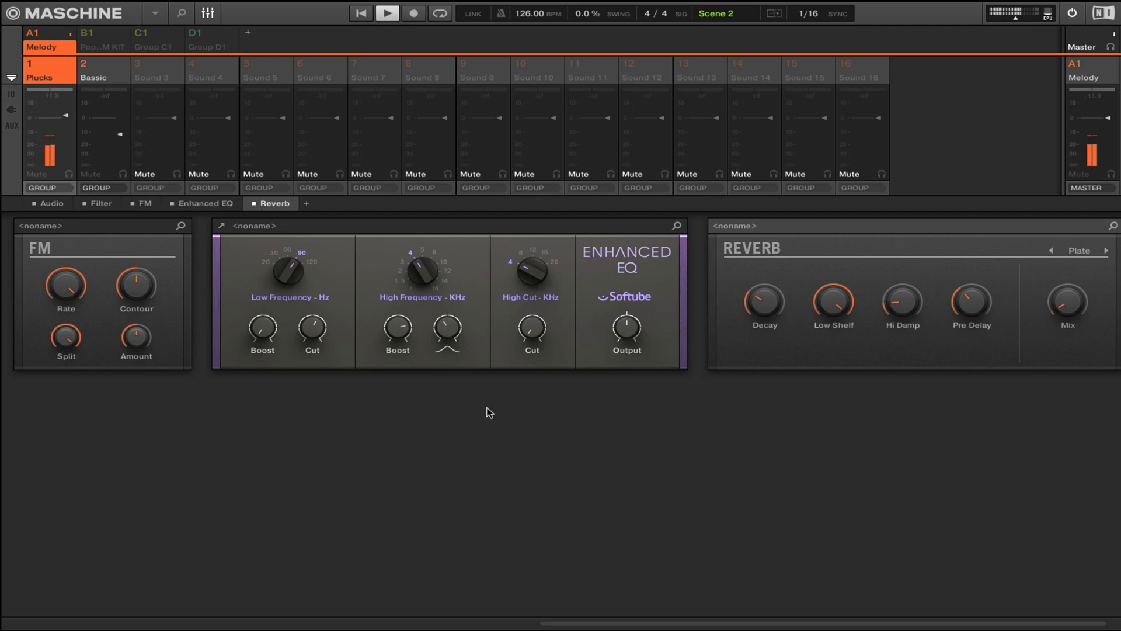
{"action": "key", "text": "ctrl+m"}
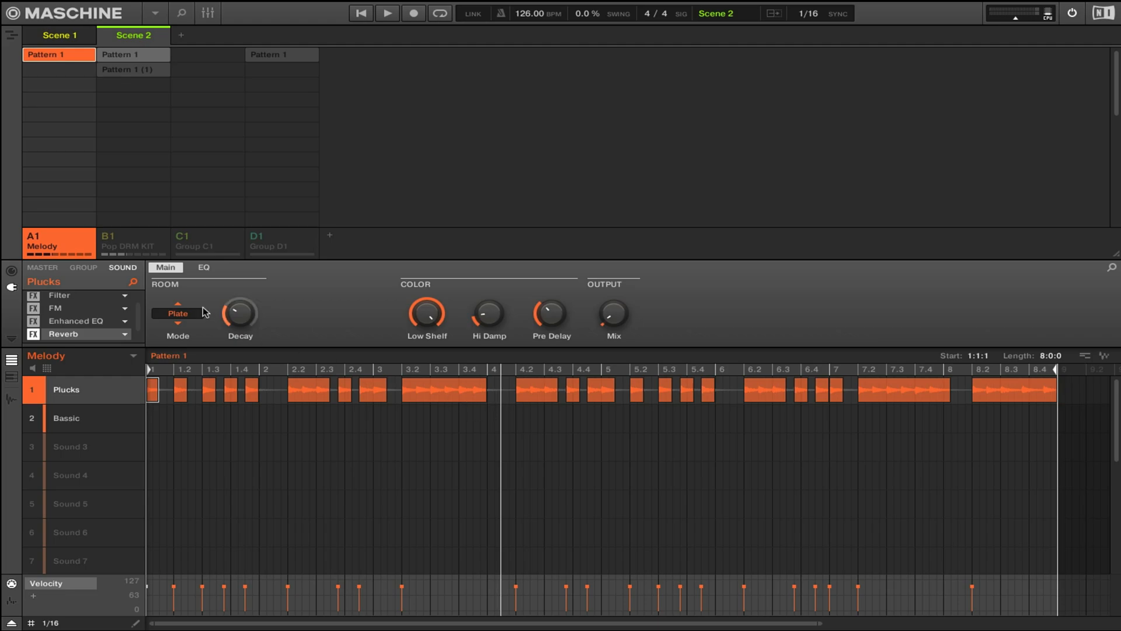
- Unmute the Pop DRM KIT group and play it together with the processed Plucks melody
{"action": "left_click", "coordinate": [115, 240]}
{"action": "key", "text": "space"}
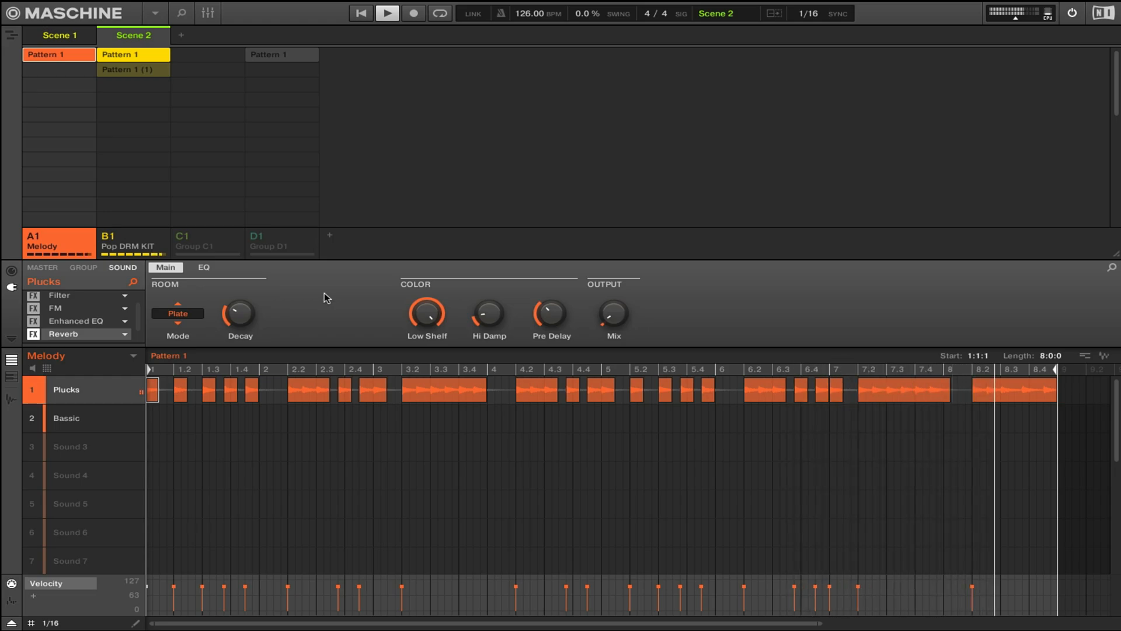
{"action": "key", "text": "space"}
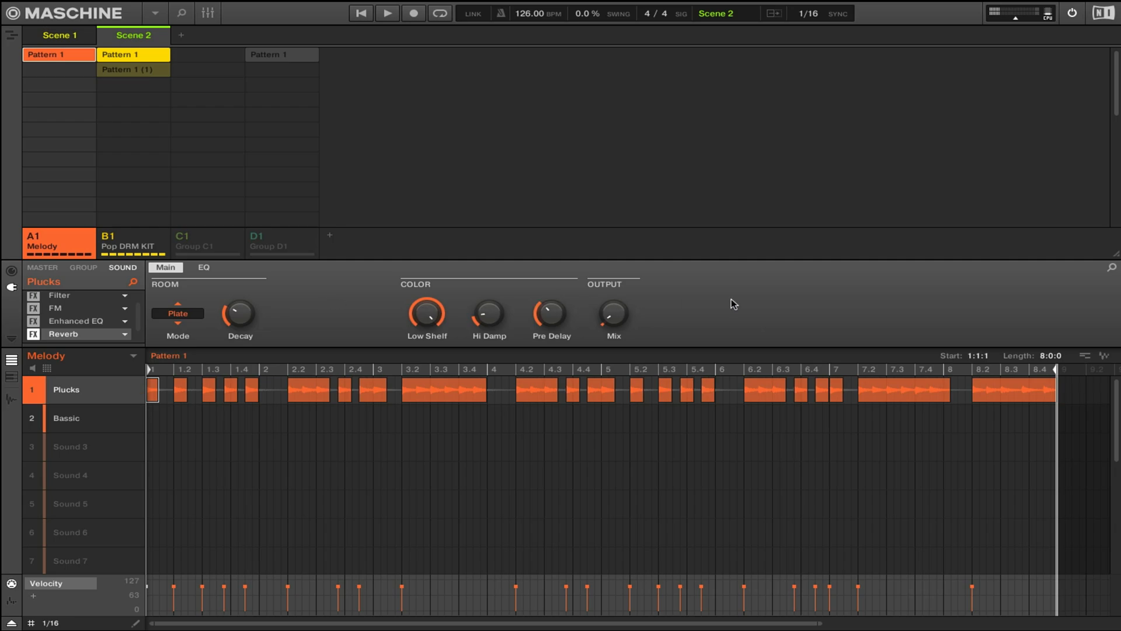